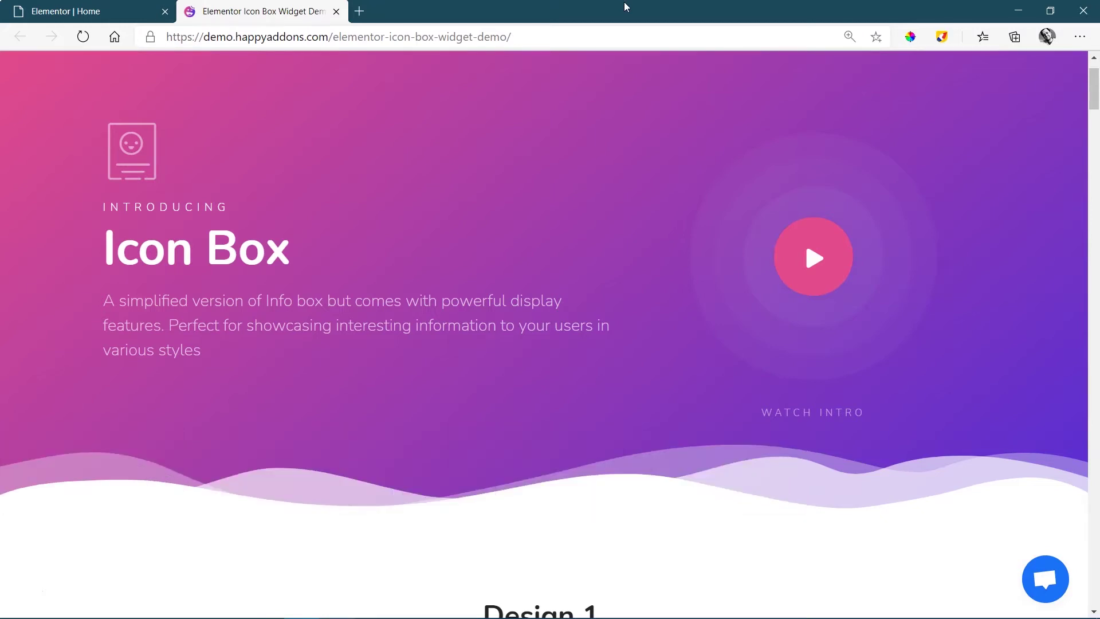
Scroll down through the Happy Addons Icon Box demo designs
scroll(1098, 86, "down", 7)
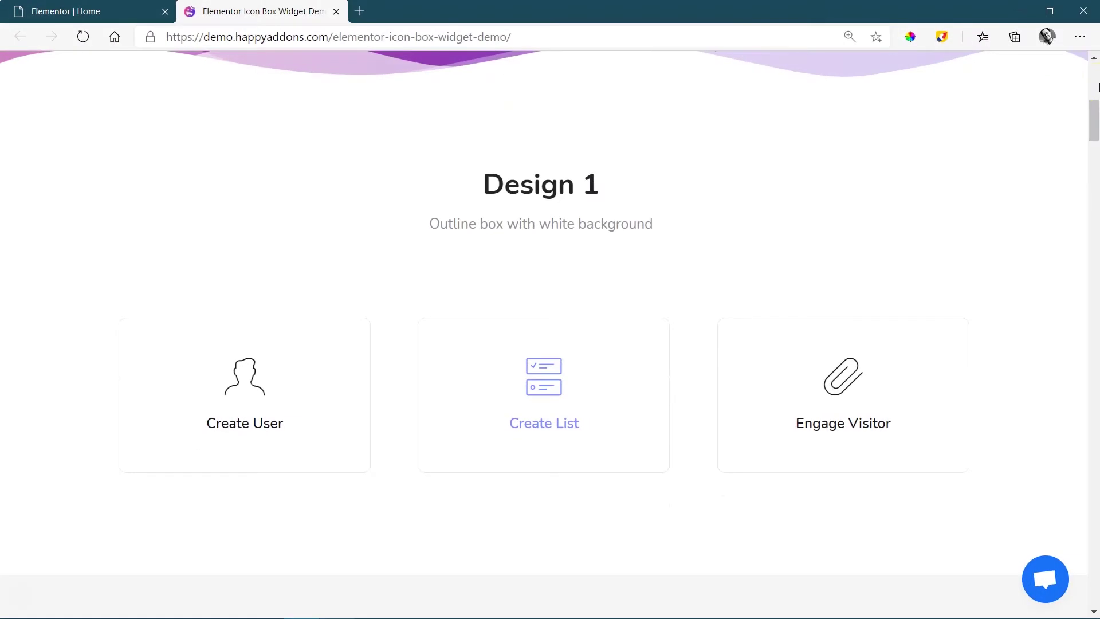
left_click_drag(1092, 128, 1096, 166)
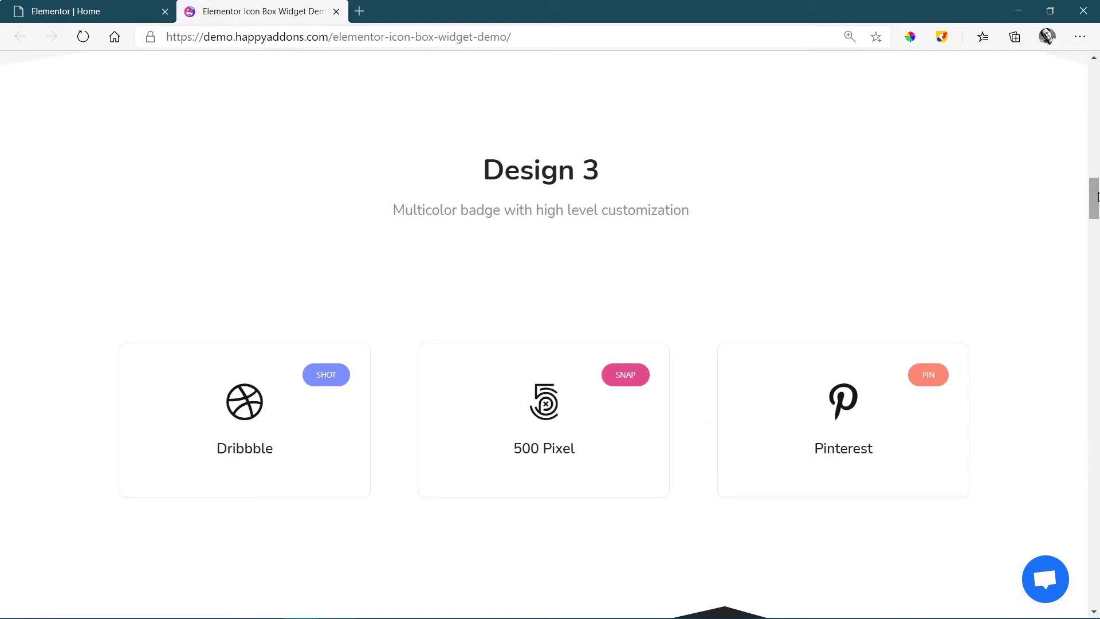
left_click_drag(1094, 195, 1094, 240)
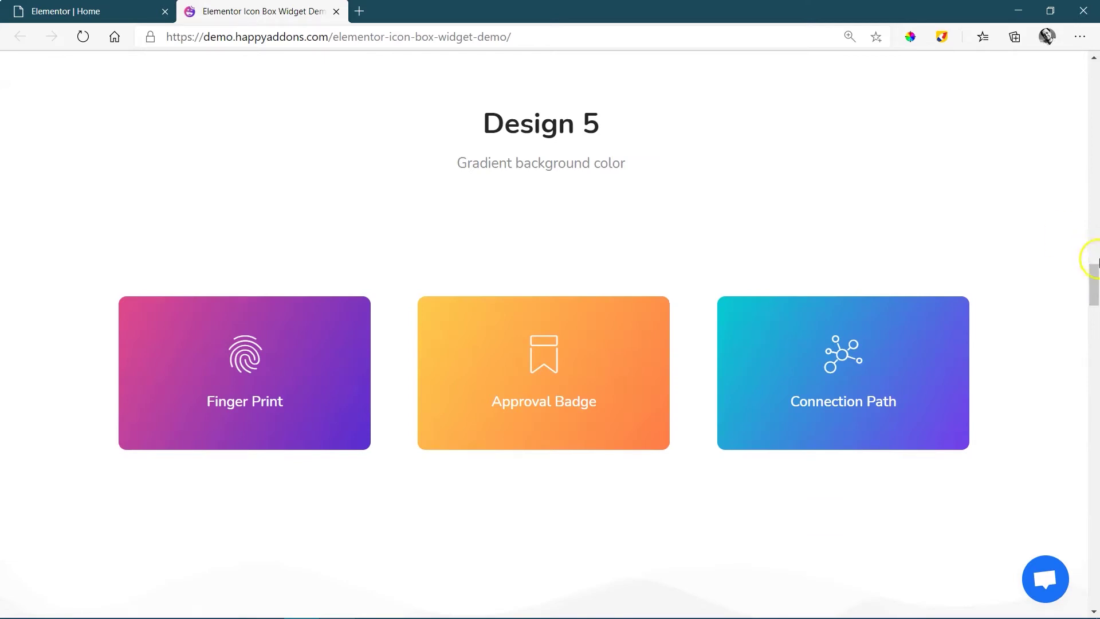
left_click_drag(1094, 267, 1095, 313)
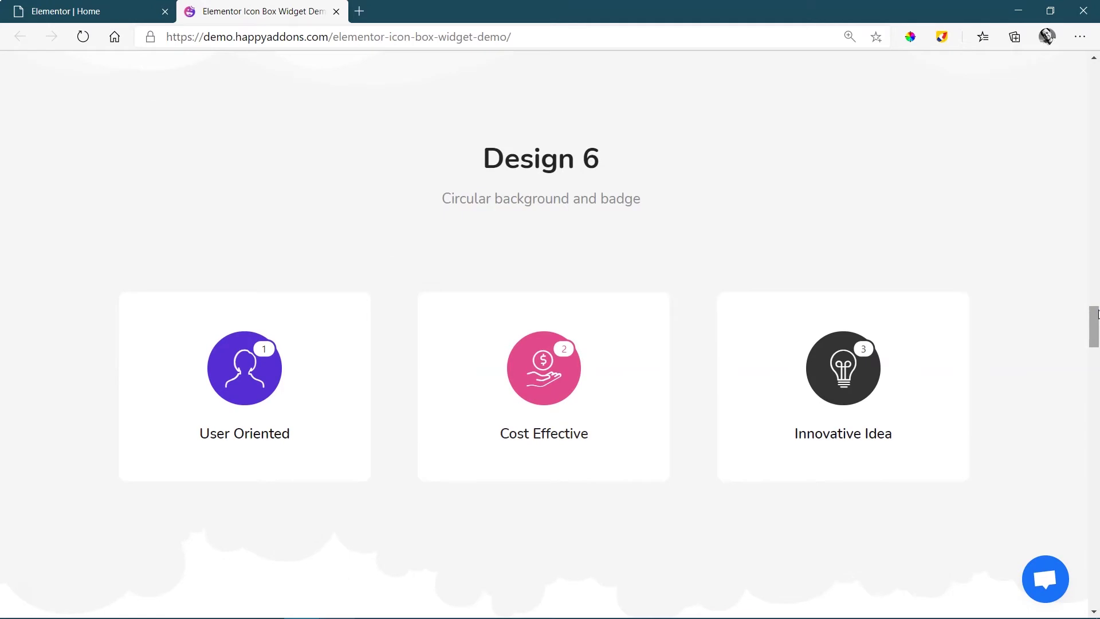
Back in the Elementor page, add a new section with a three-column structure
left_click(119, 11)
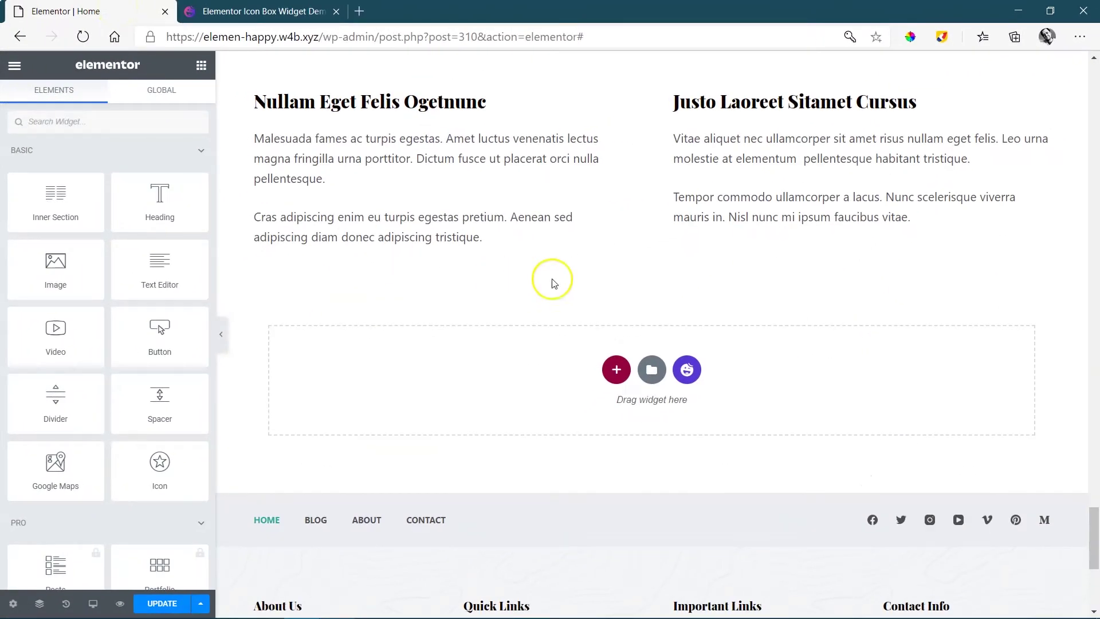
left_click(616, 369)
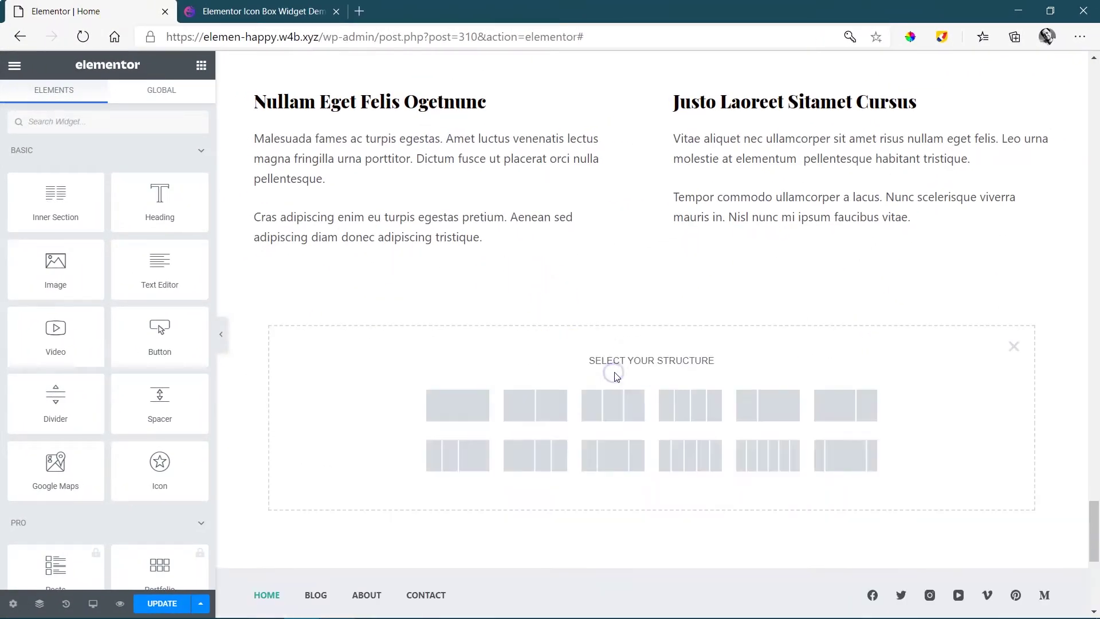
left_click(608, 408)
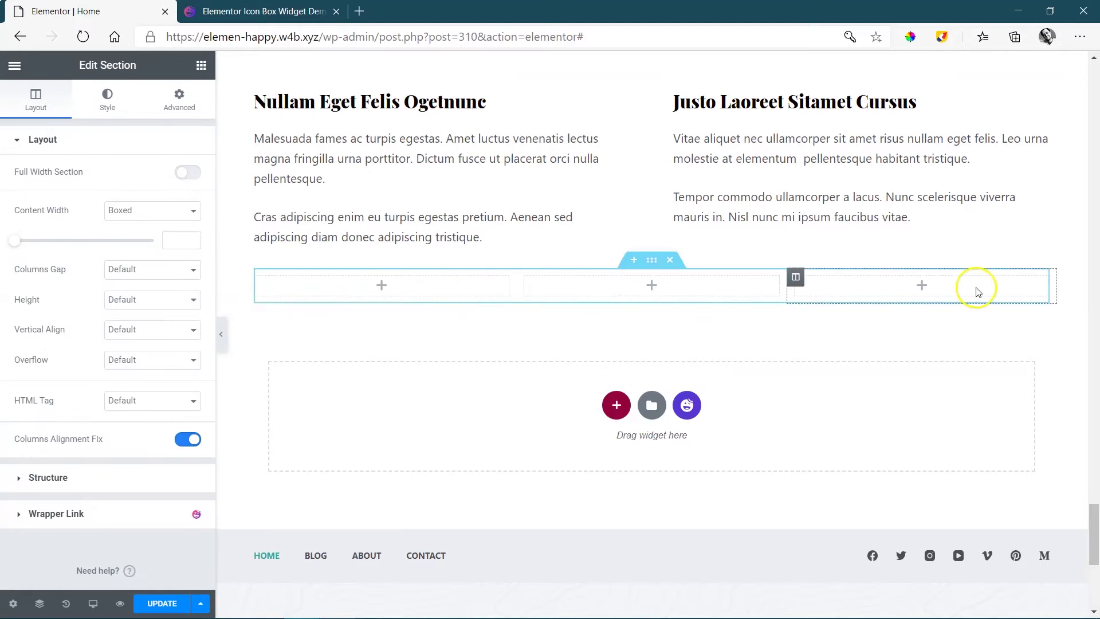
Search 'icon b' in the Elements panel and drag the Happy Addons Icon Box into the first column
left_click(201, 66)
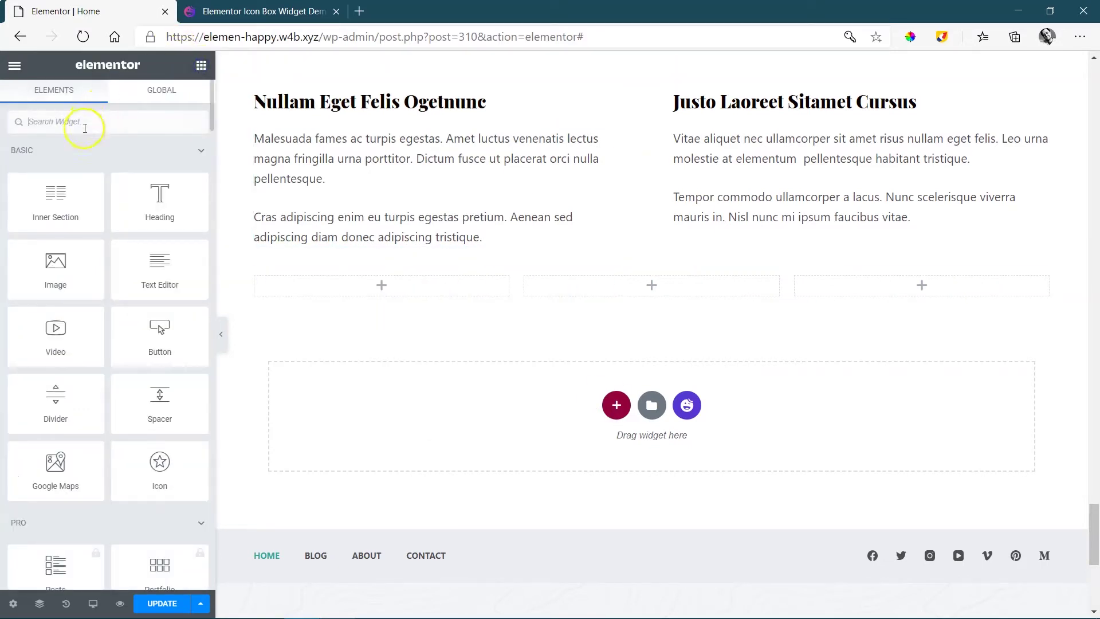
type("icon box")
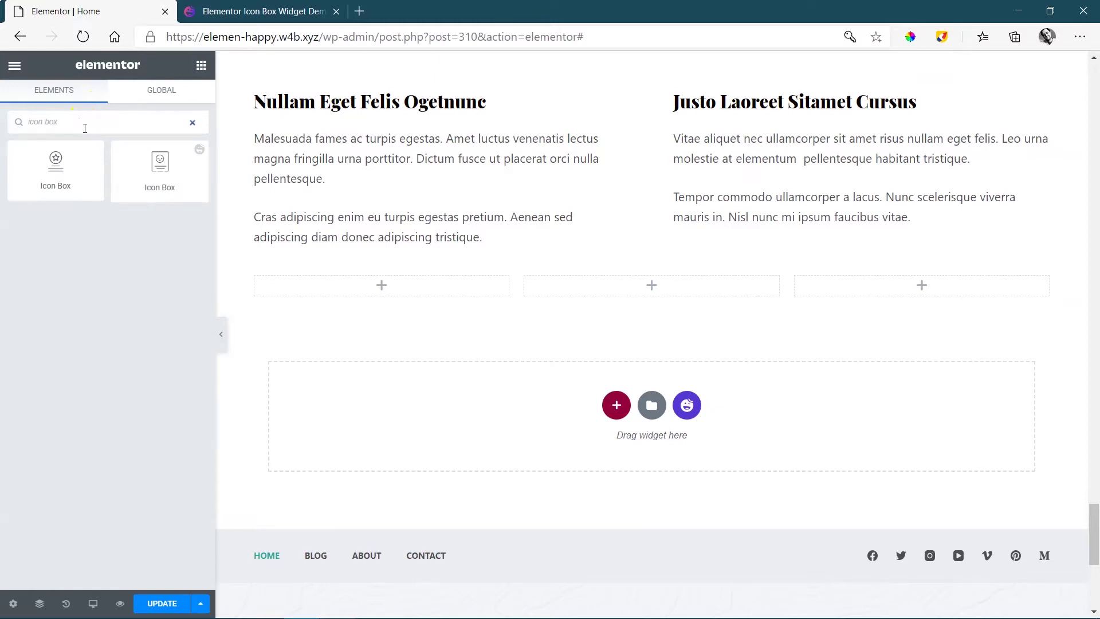
left_click_drag(17, 192, 385, 292)
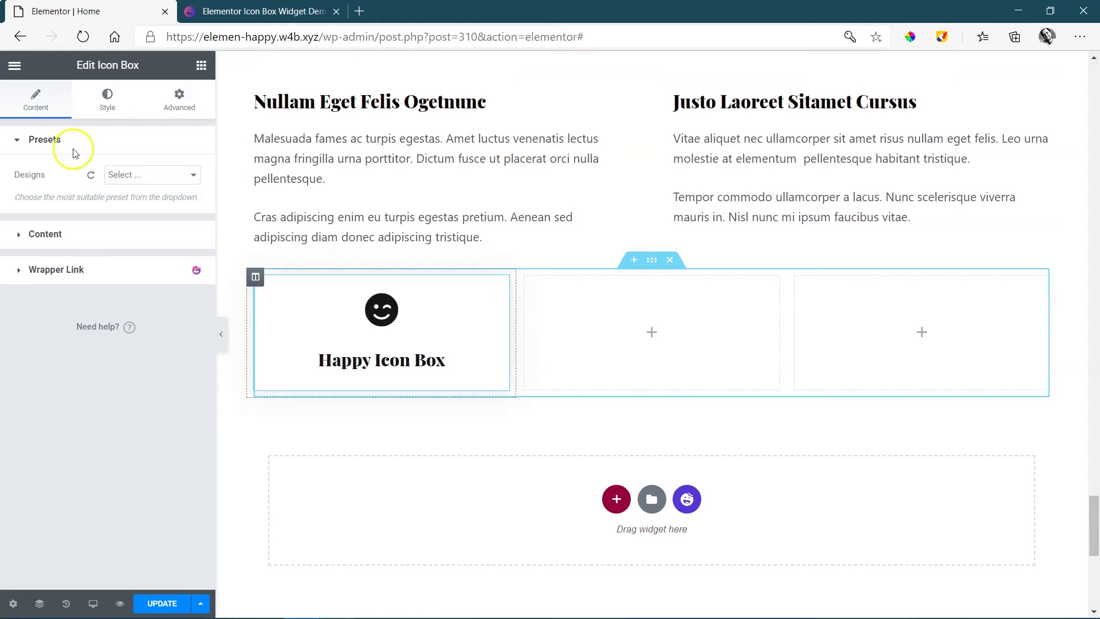
Preview the icon box presets Design 1 through Design 5
left_click(137, 175)
left_click(135, 221)
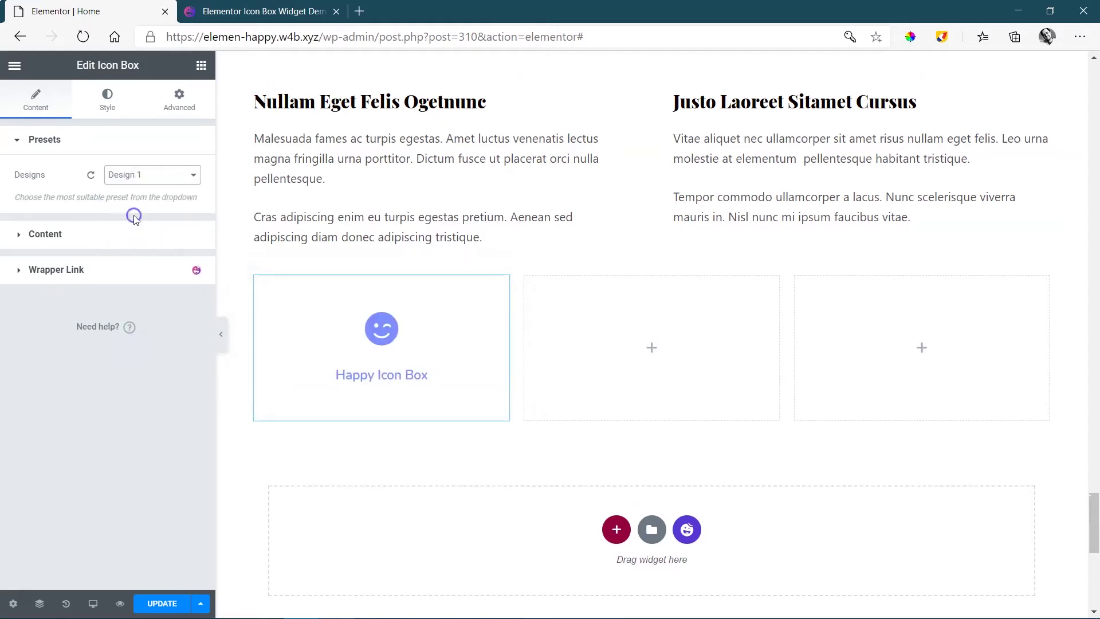
left_click(148, 176)
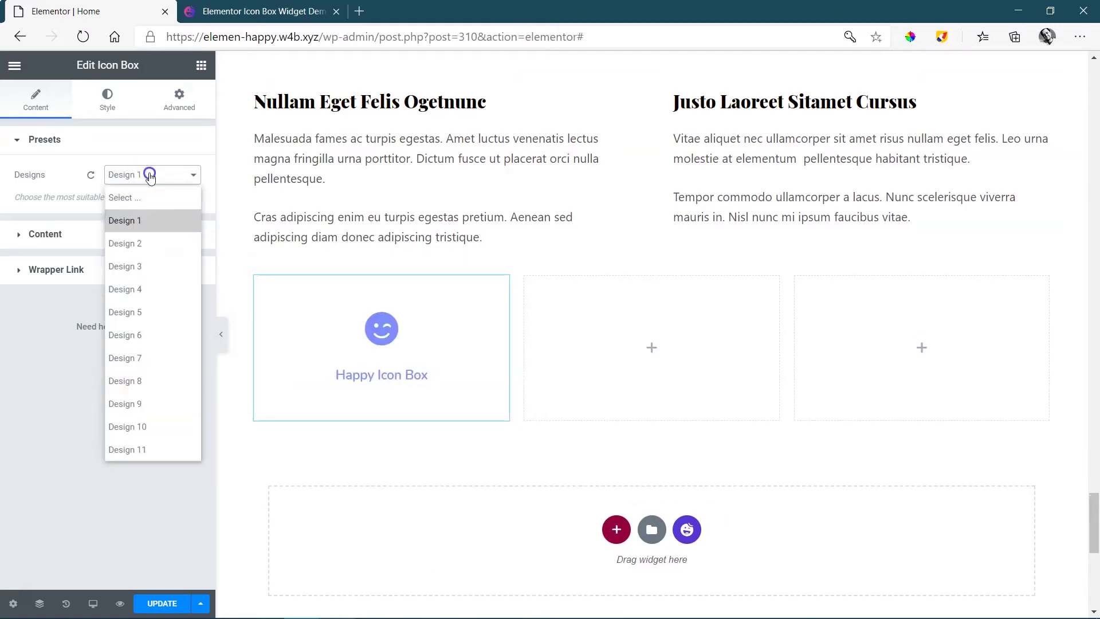
left_click(135, 244)
left_click(149, 176)
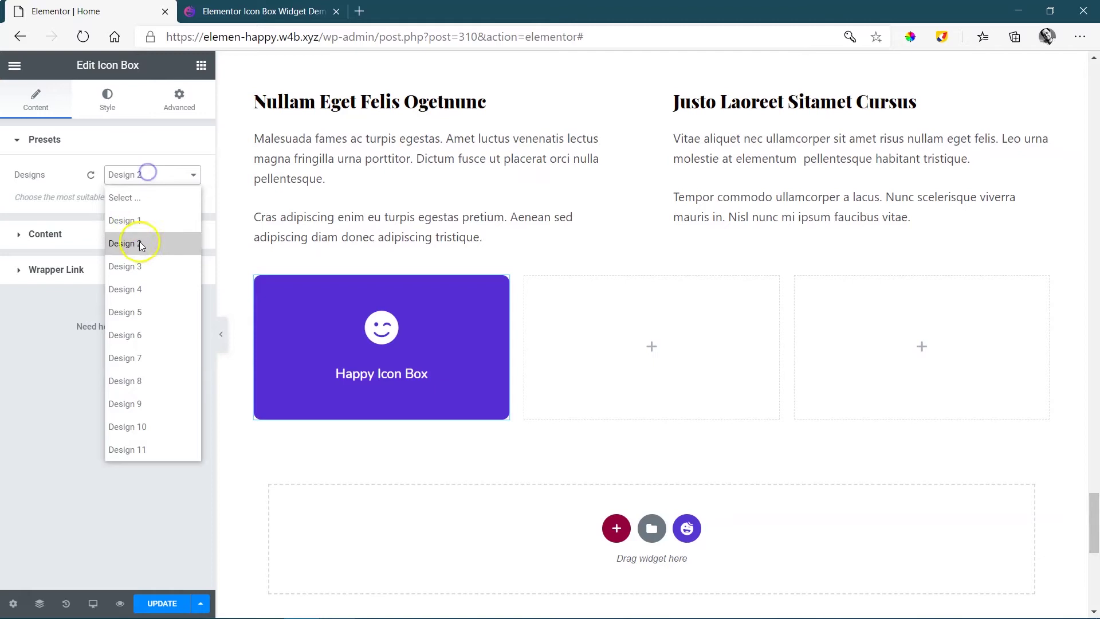
left_click(138, 267)
left_click(166, 183)
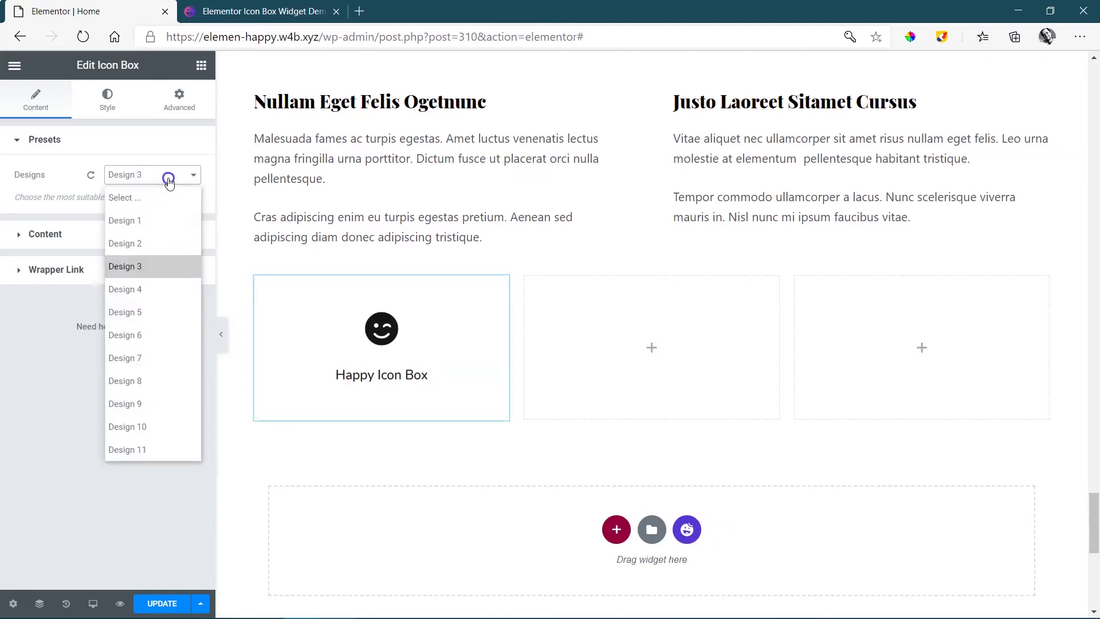
left_click(136, 288)
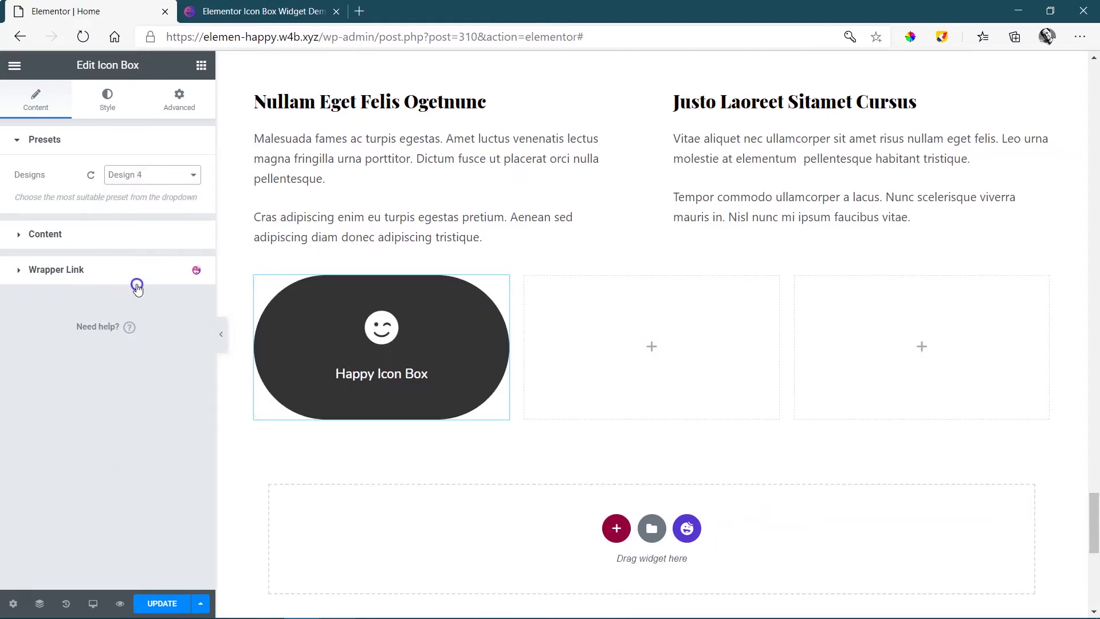
left_click(153, 174)
left_click(133, 310)
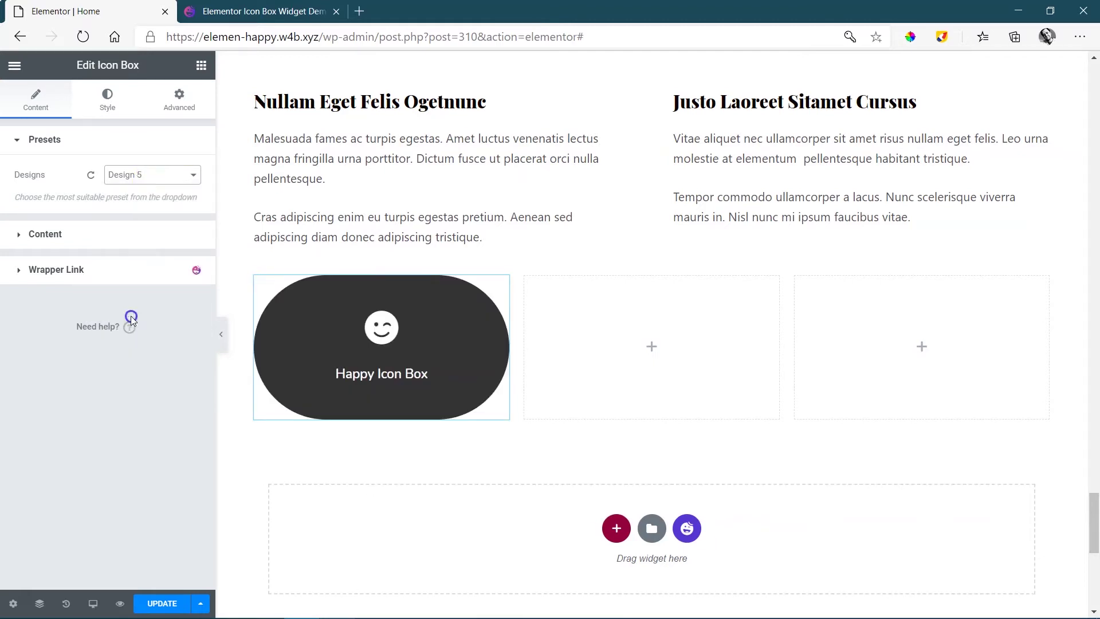
Preview the icon box presets Design 6 through Design 10
left_click(147, 175)
left_click(151, 345)
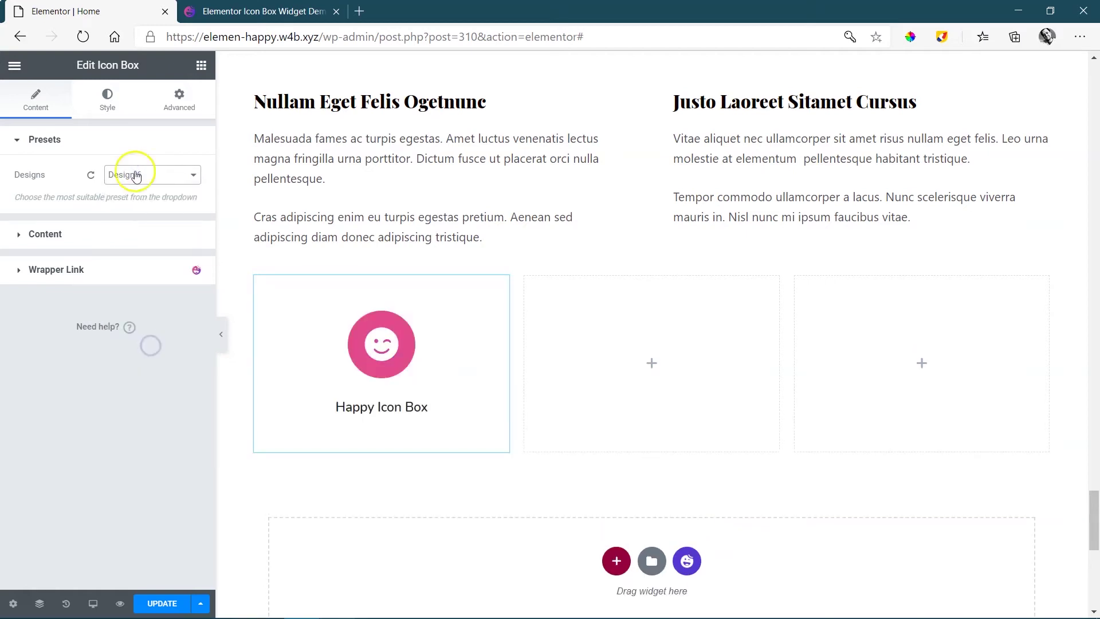
left_click(138, 172)
left_click(136, 357)
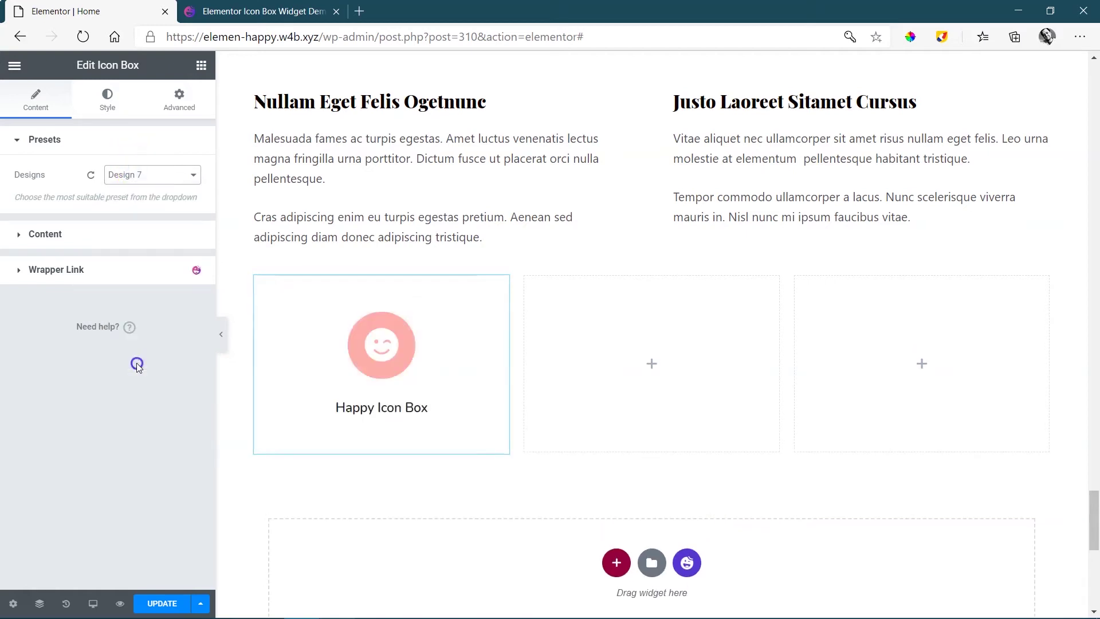
left_click(160, 178)
left_click(150, 381)
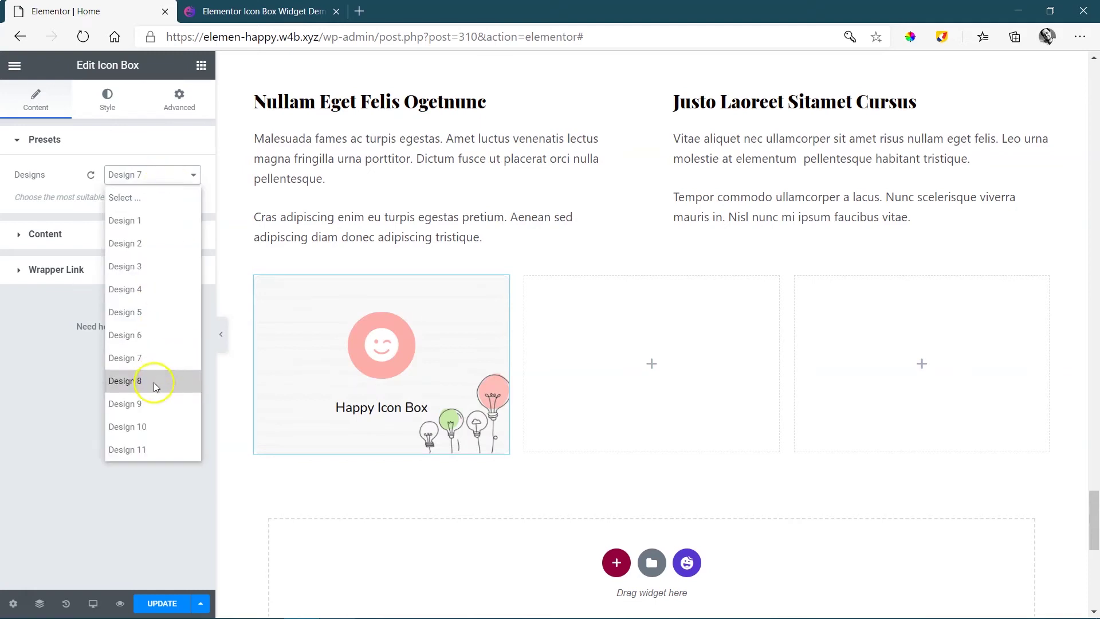
left_click(120, 172)
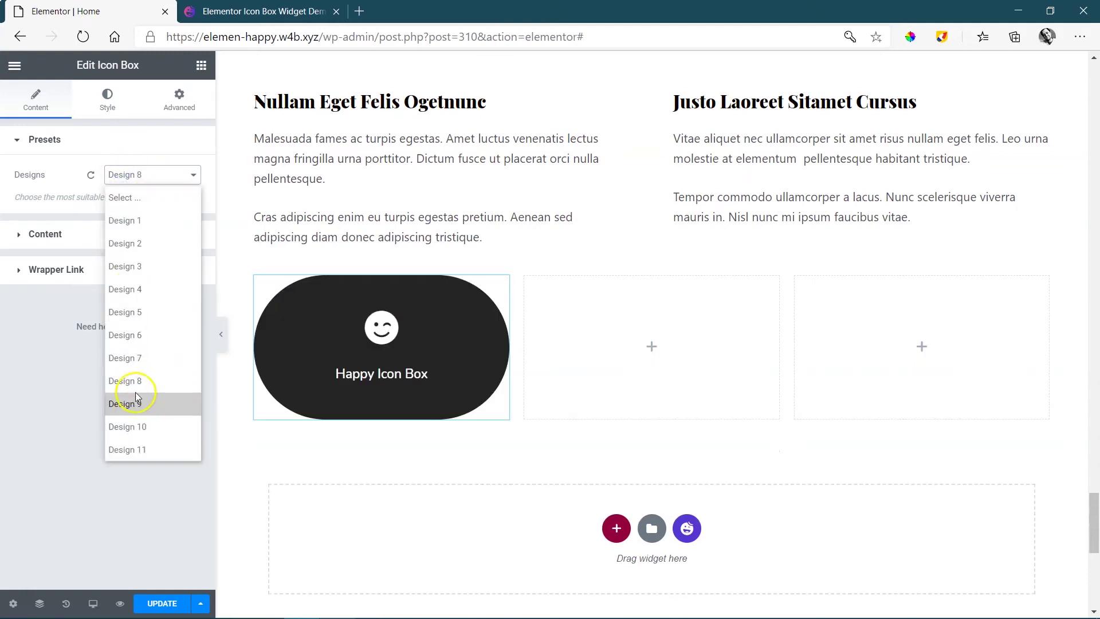
left_click(136, 402)
left_click(157, 177)
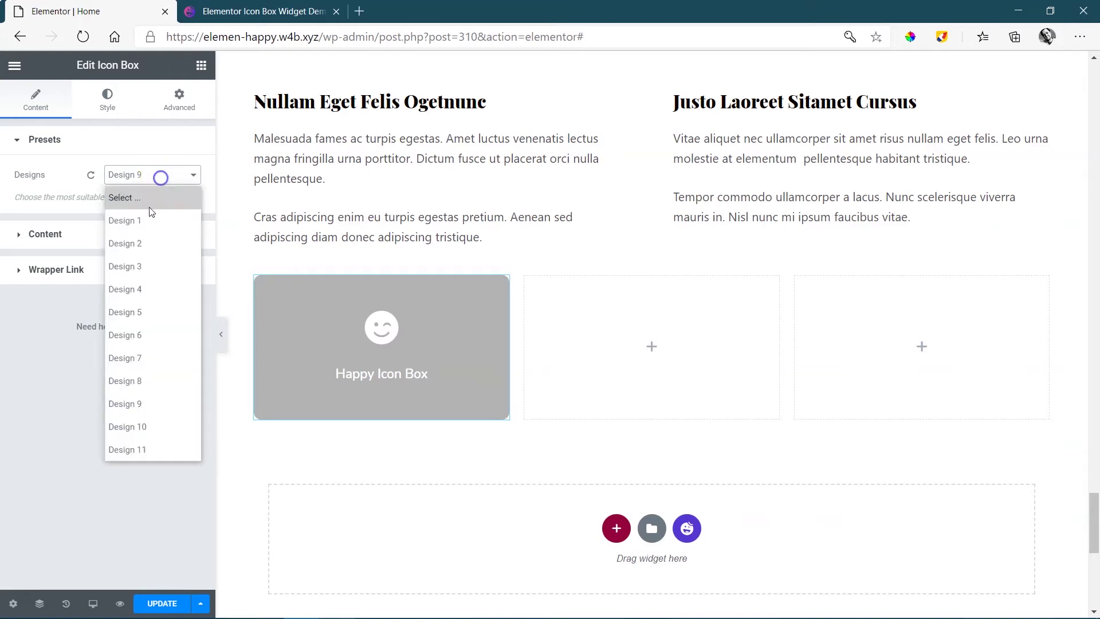
left_click(148, 428)
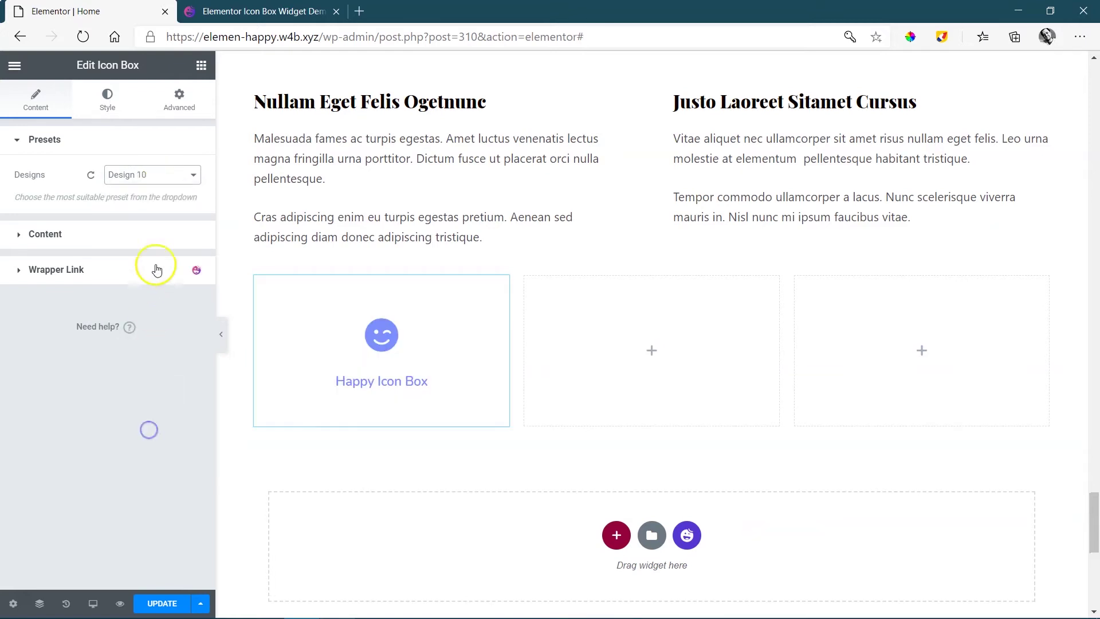
Compare Design 8 and Design 9 again, then settle on the Design 6 preset
left_click(149, 177)
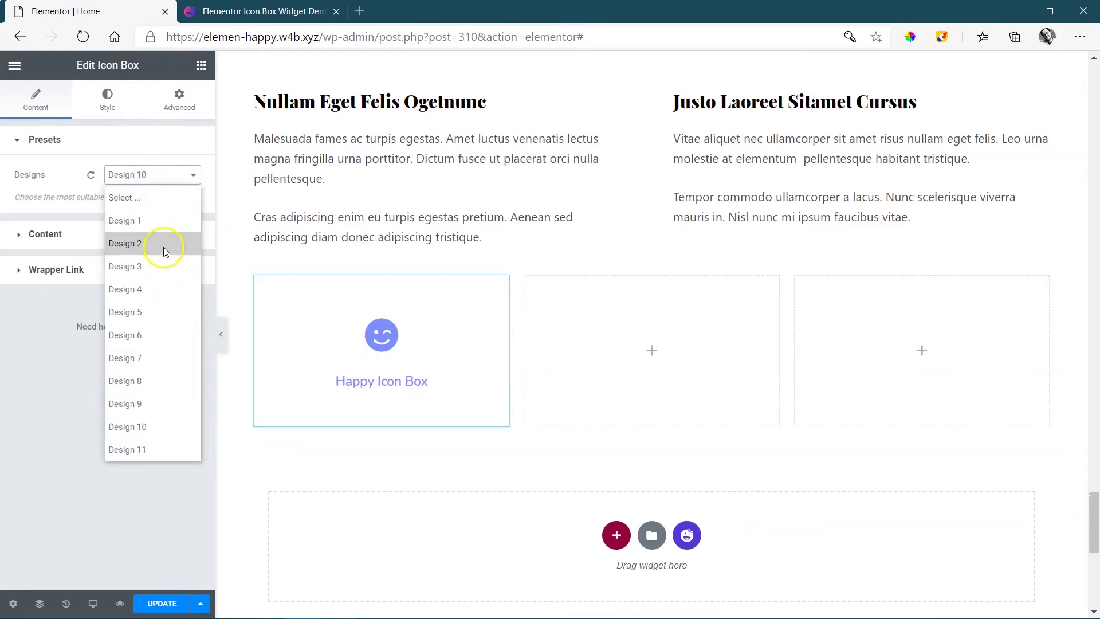
left_click(156, 380)
left_click(172, 182)
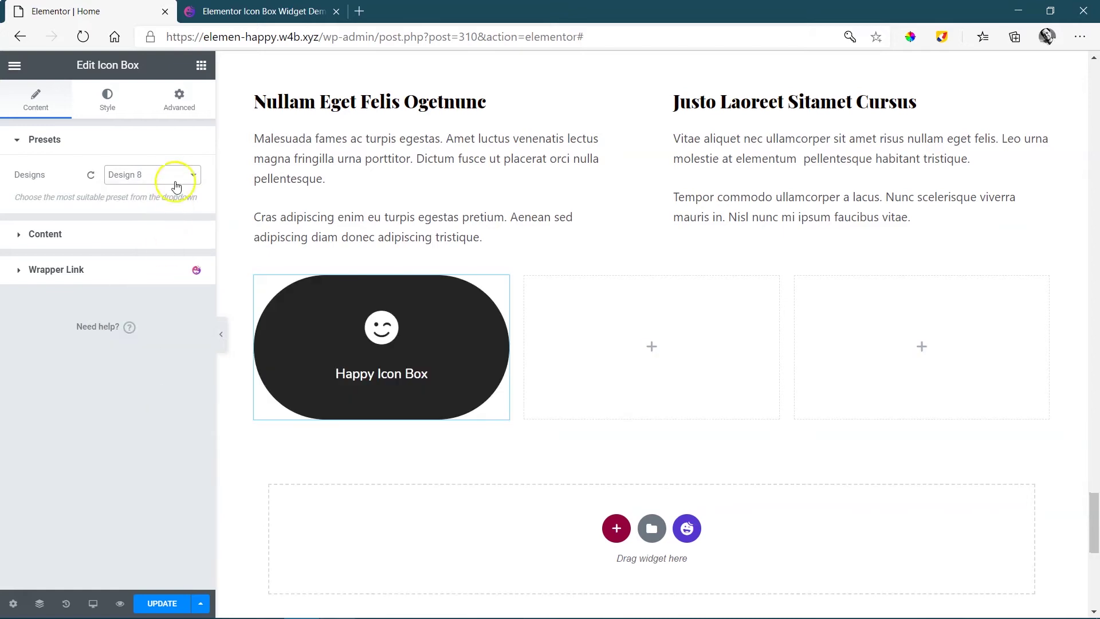
left_click(159, 404)
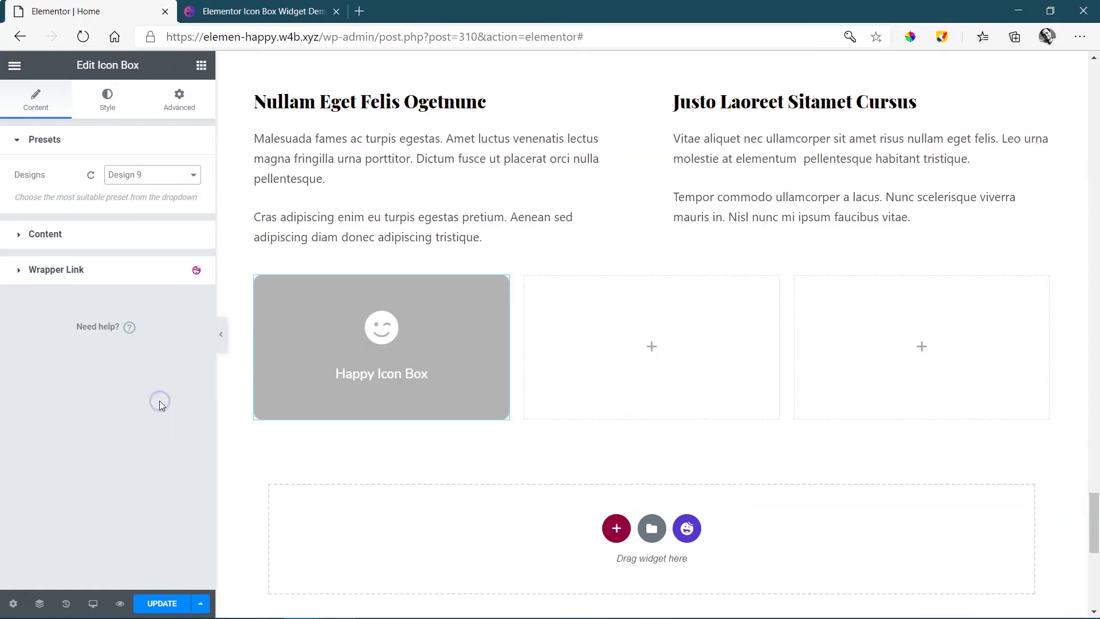
left_click(160, 177)
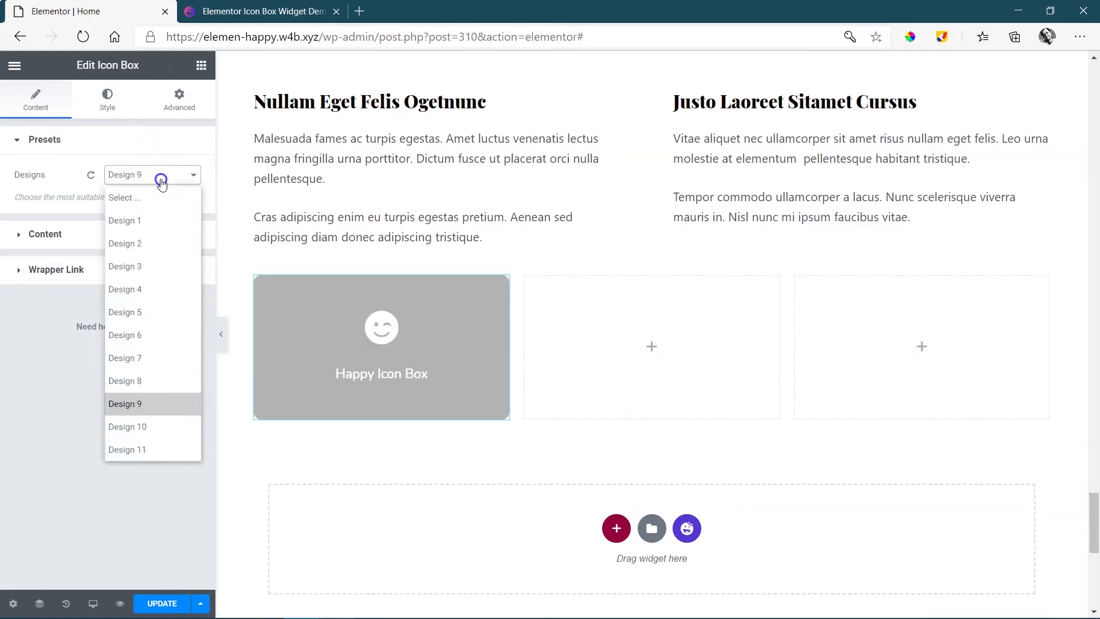
left_click(153, 349)
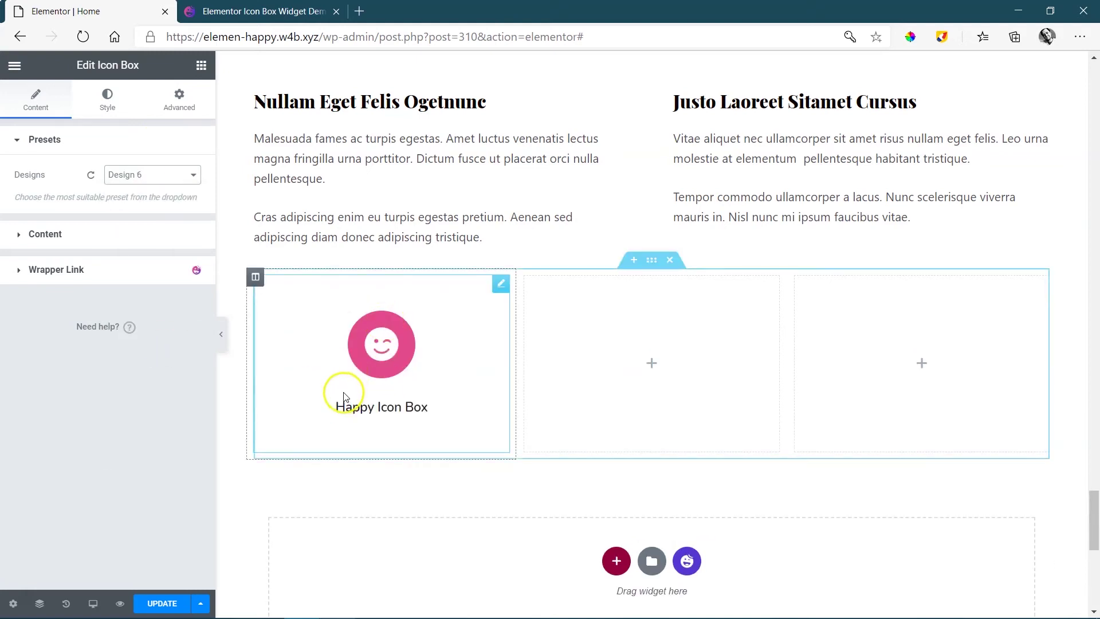
Pick a cloud icon from the Icon Library and retitle the box 'Joe Pine Divine'
left_click(70, 239)
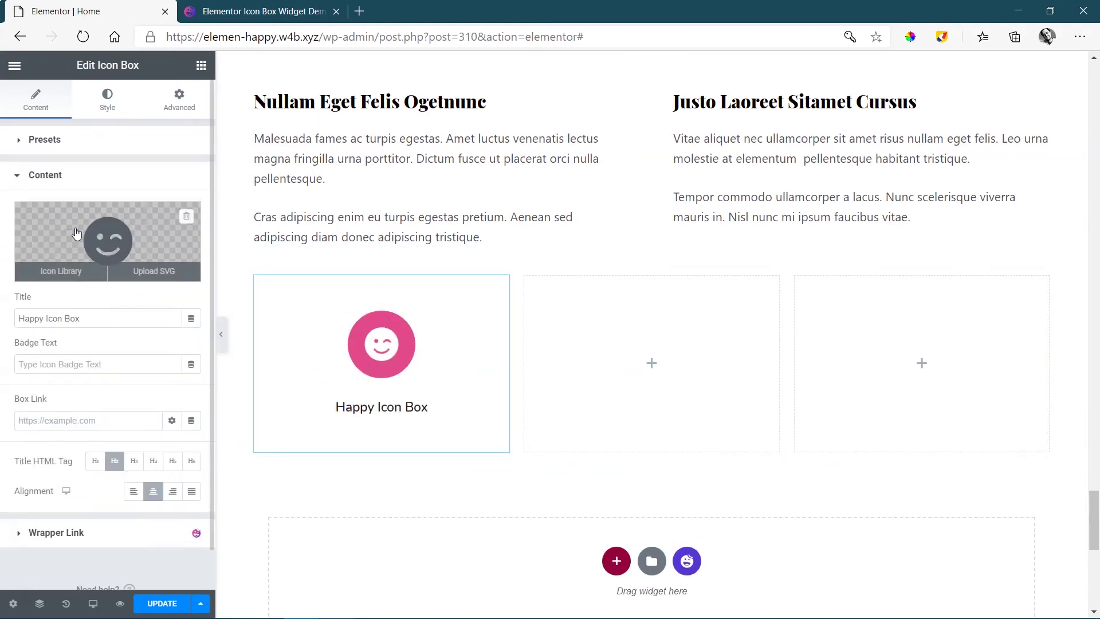
left_click(123, 239)
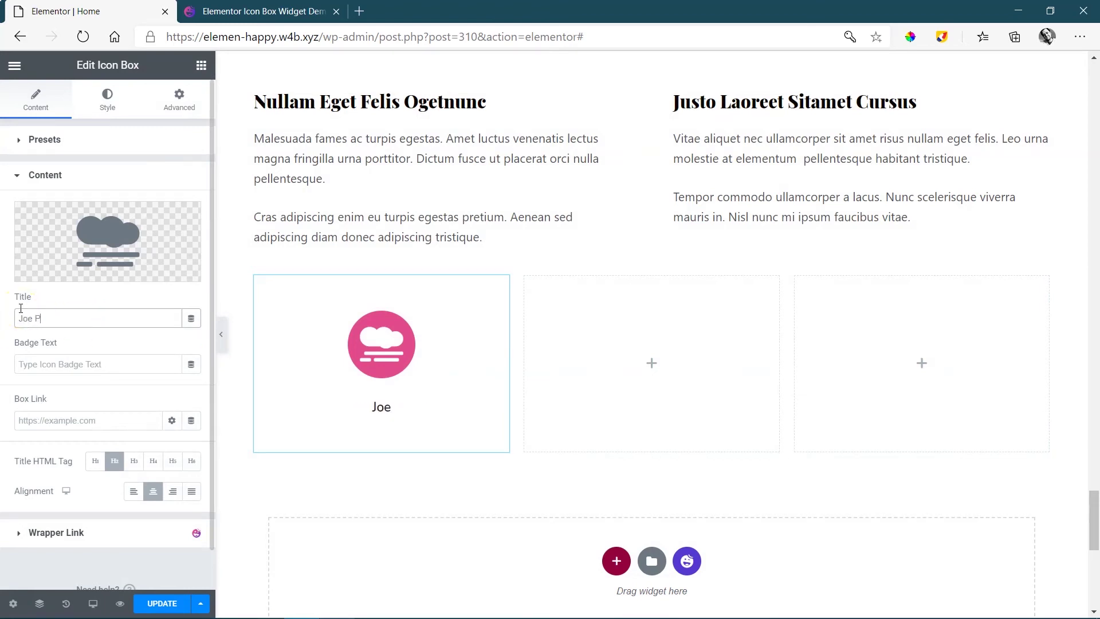
type("v")
key("BackSpace")
type("vi")
key("BackSpace")
key("BackSpace")
type("ivine")
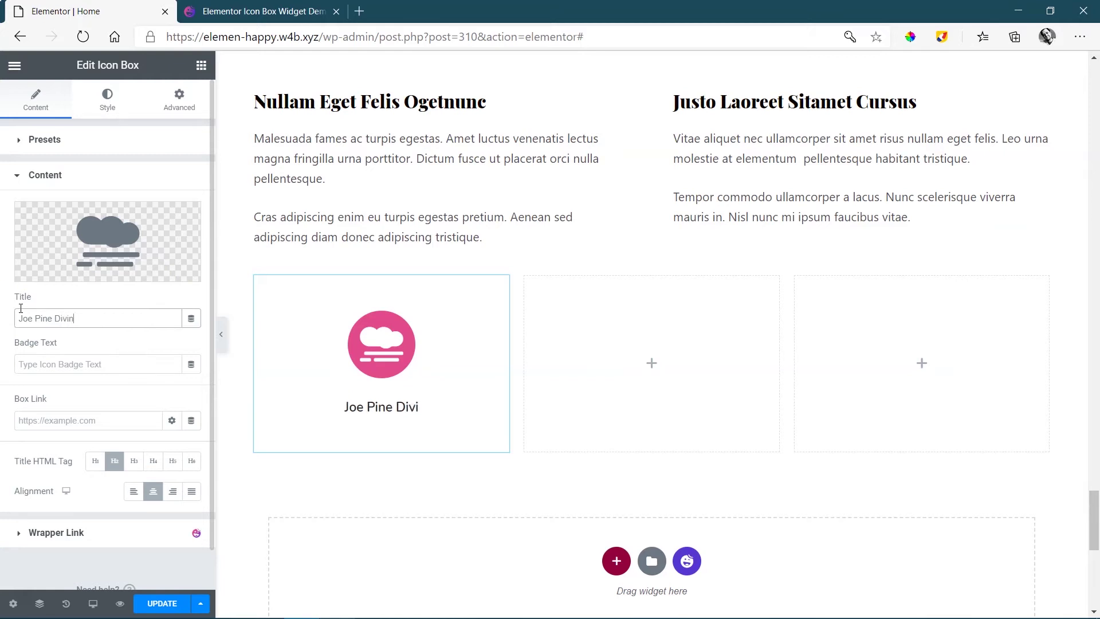
Set the badge text to 'On Sale', check the Link field, and go to the Style tab
left_click(20, 365)
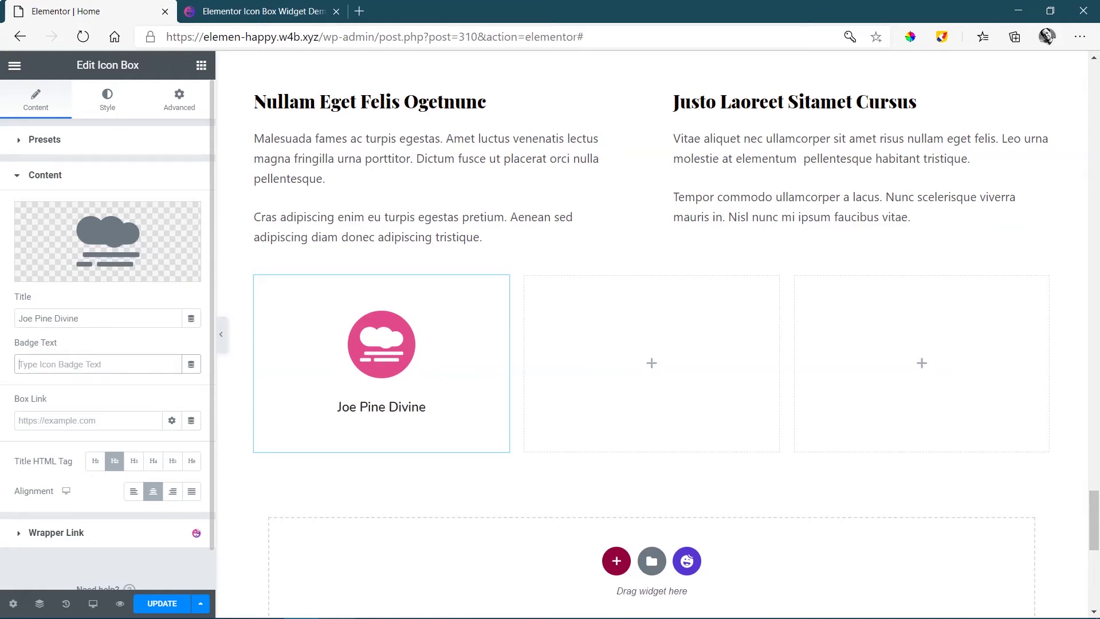
type("On Sale")
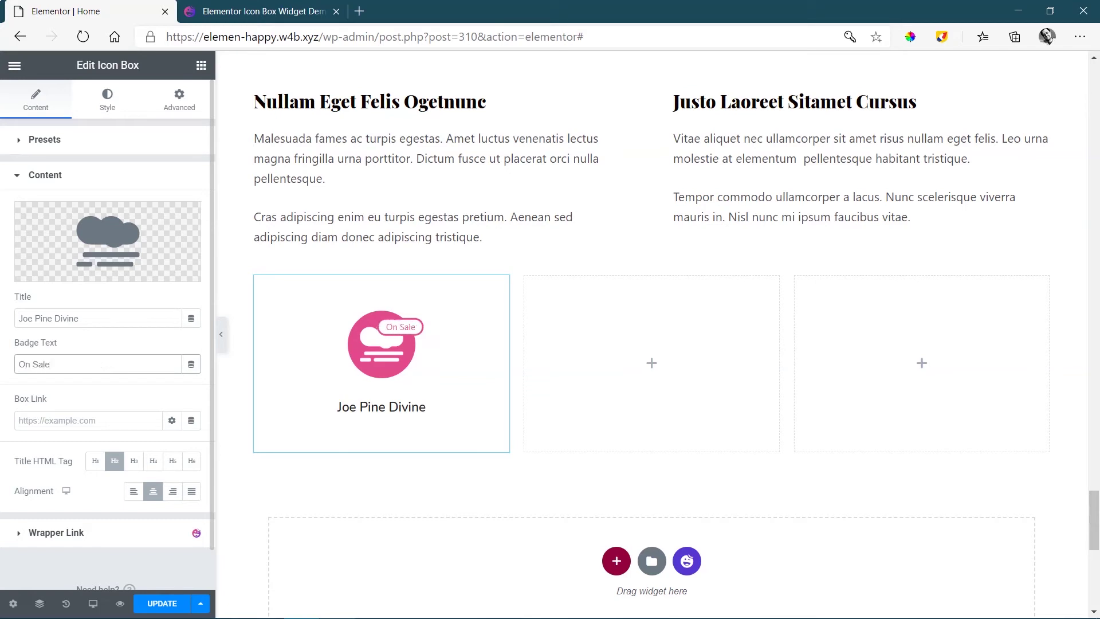
left_click(86, 422)
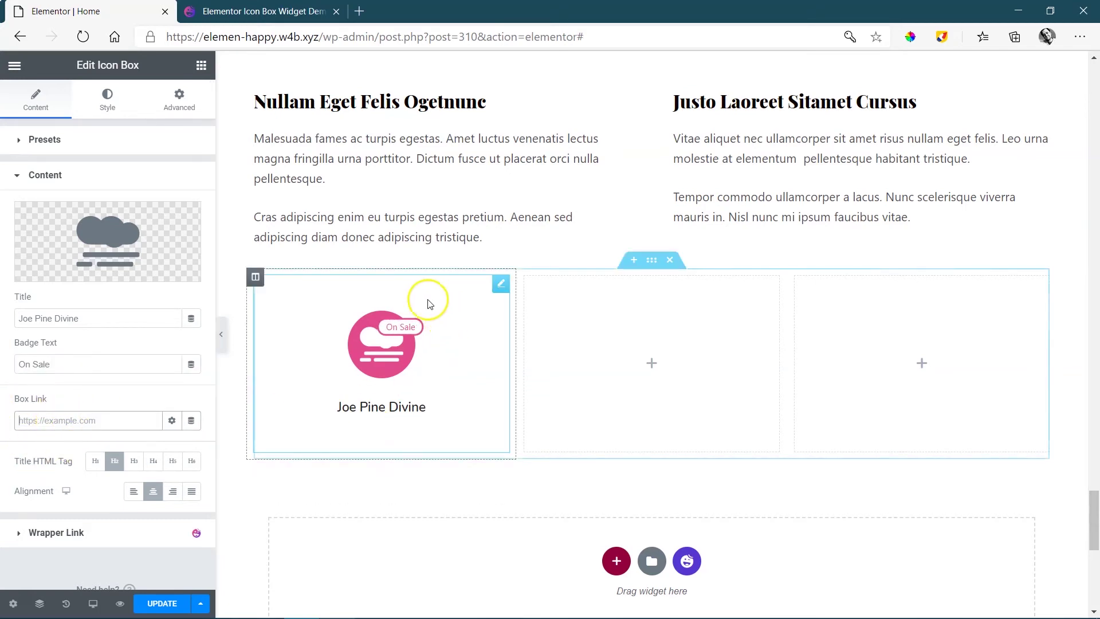
left_click(59, 420)
left_click(105, 107)
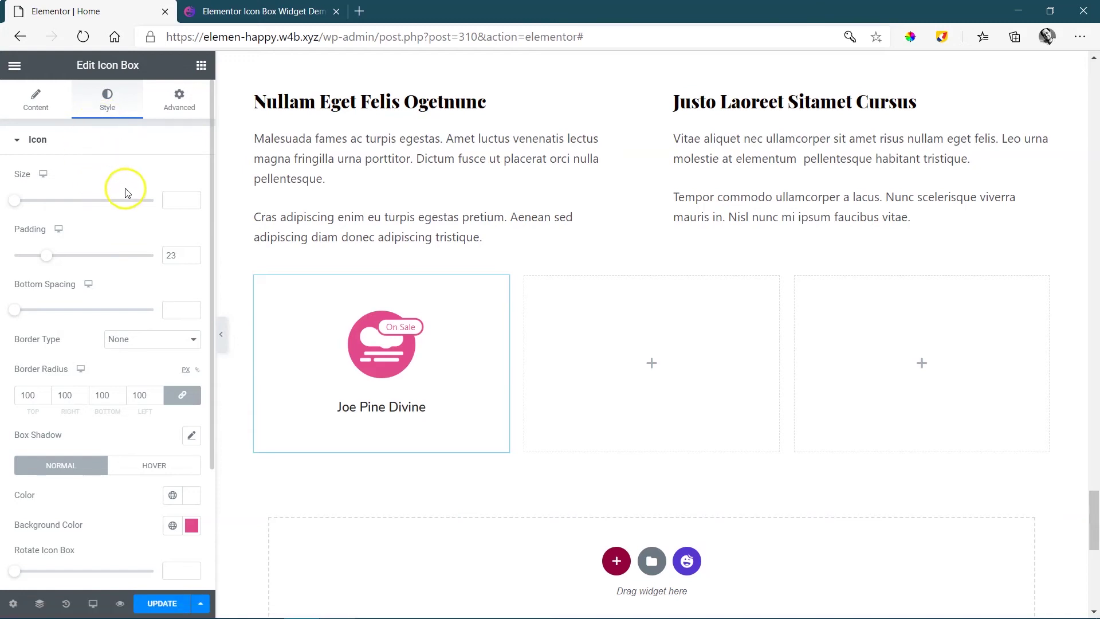
Collapse the Icon style section, then expand and collapse the Badge style options
left_click(54, 141)
left_click(55, 207)
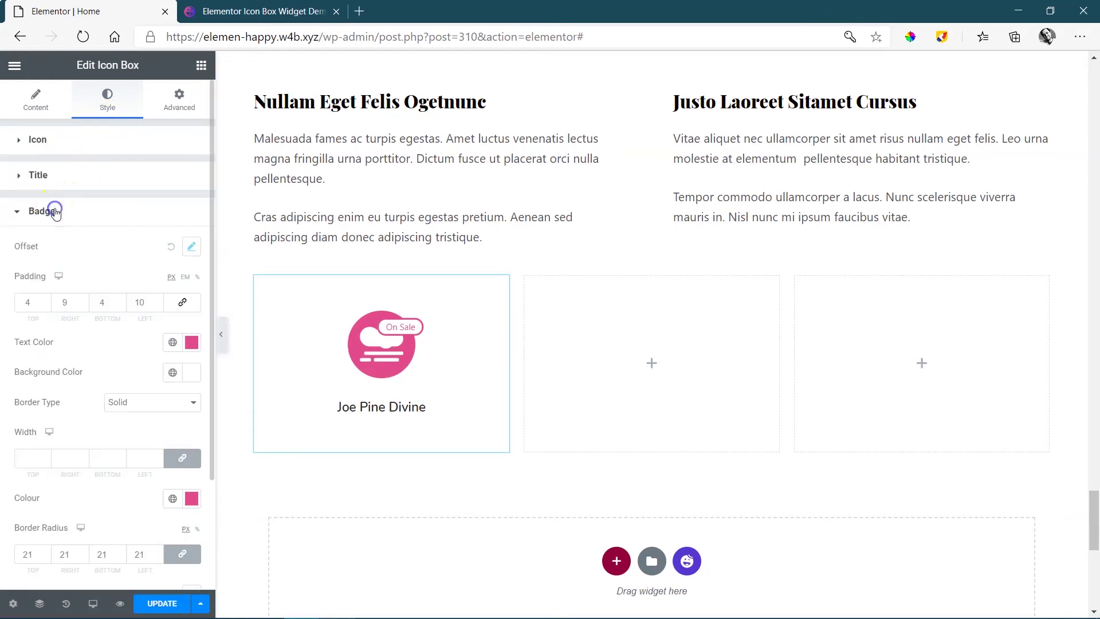
left_click(62, 213)
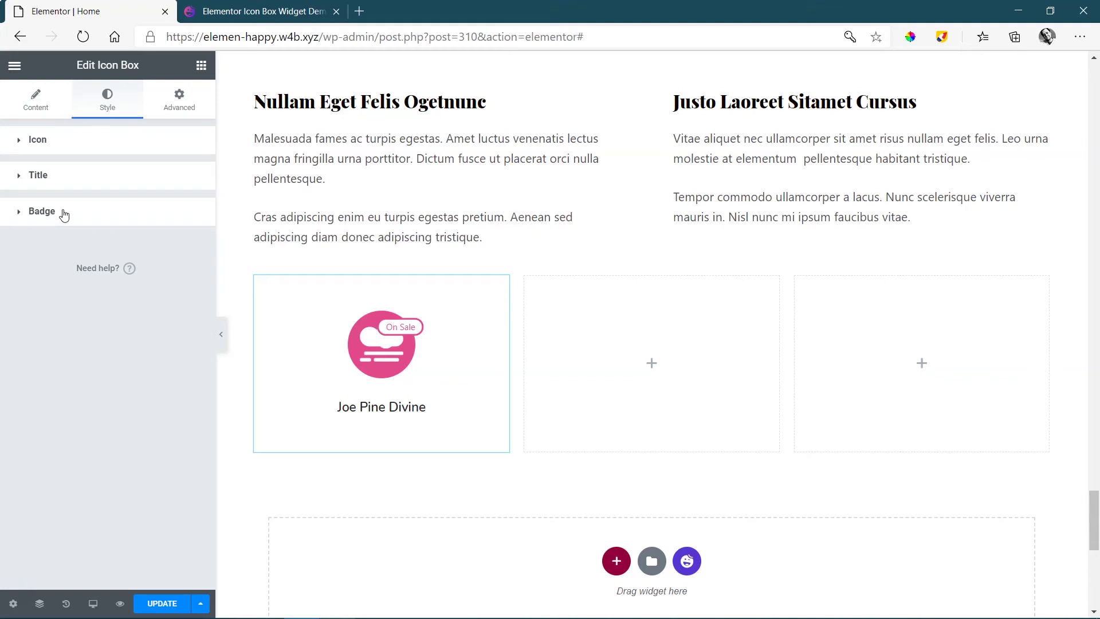
Live Copy the Design 10 icon box section from the demo page and return to Elementor
left_click(240, 11)
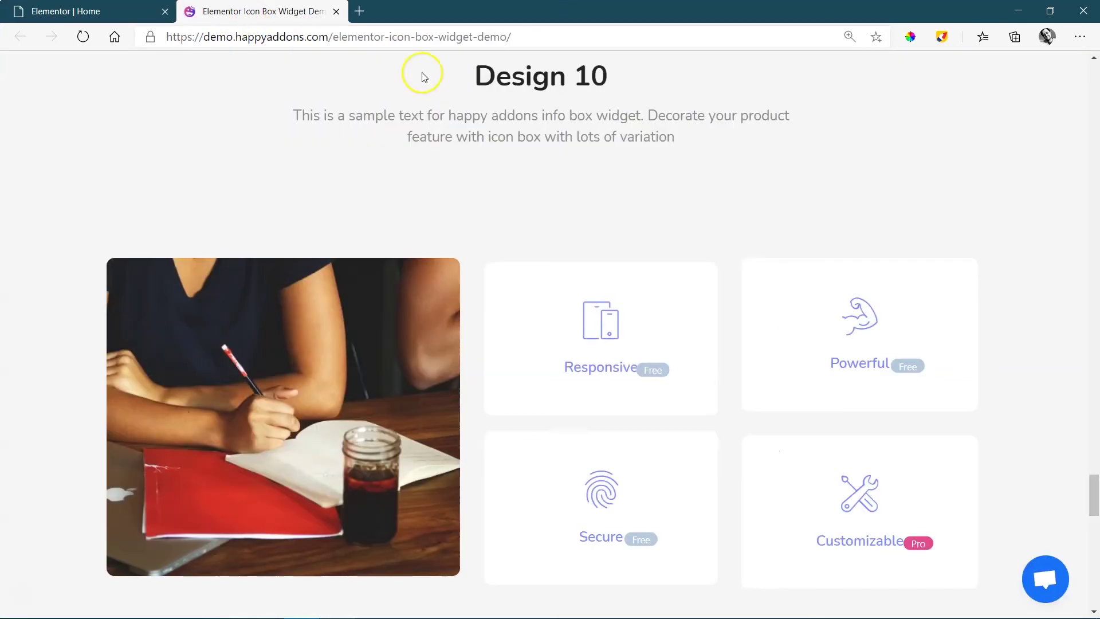
mouse_move(258, 233)
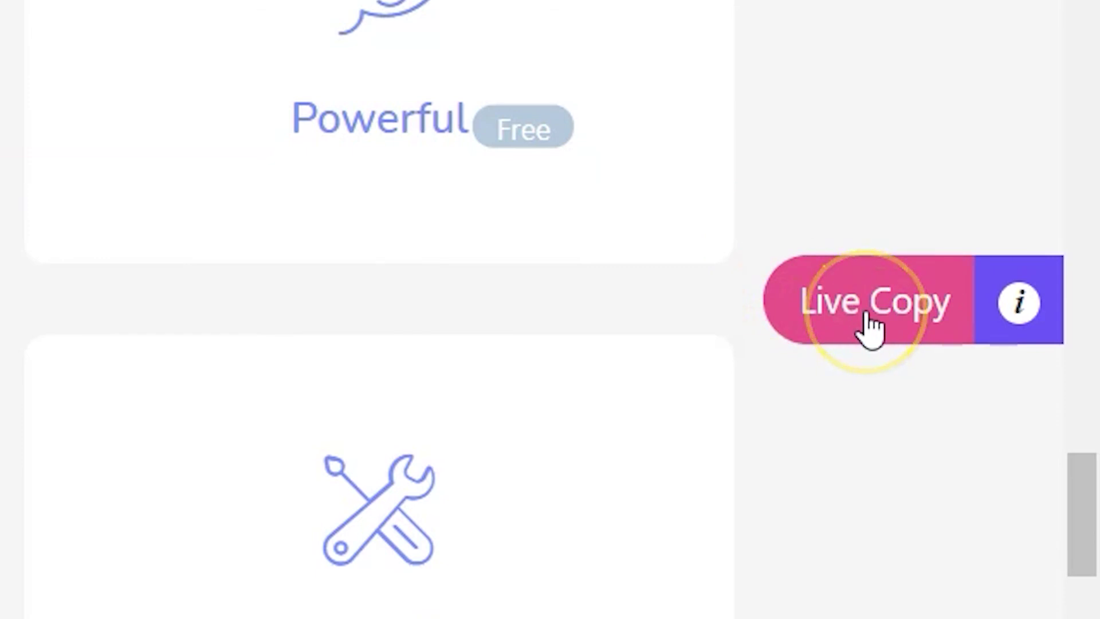
left_click(868, 327)
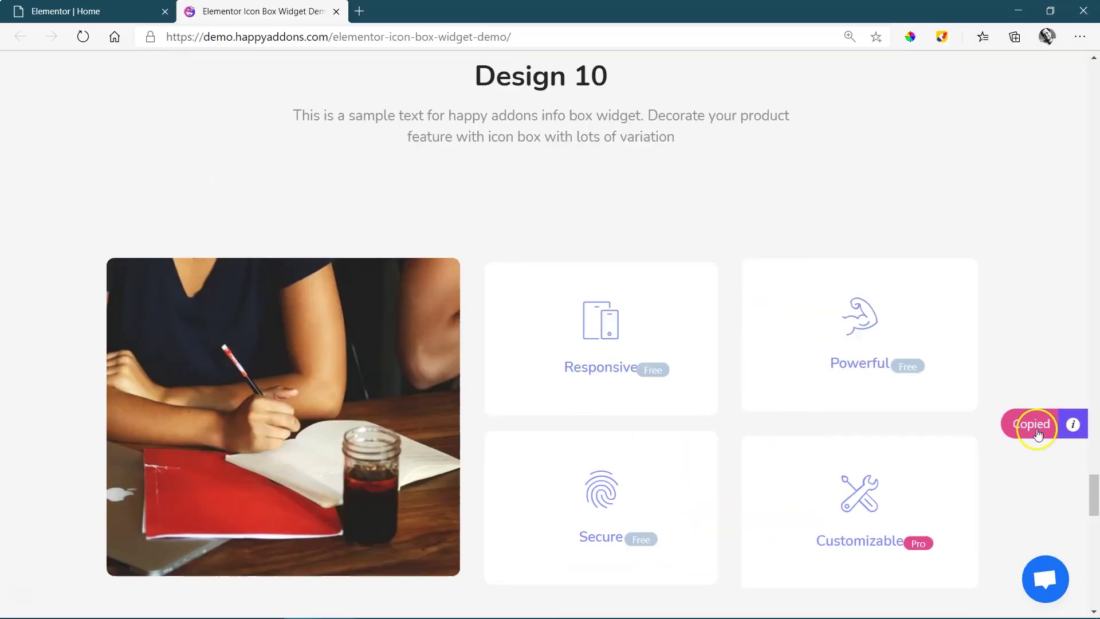
left_click(133, 9)
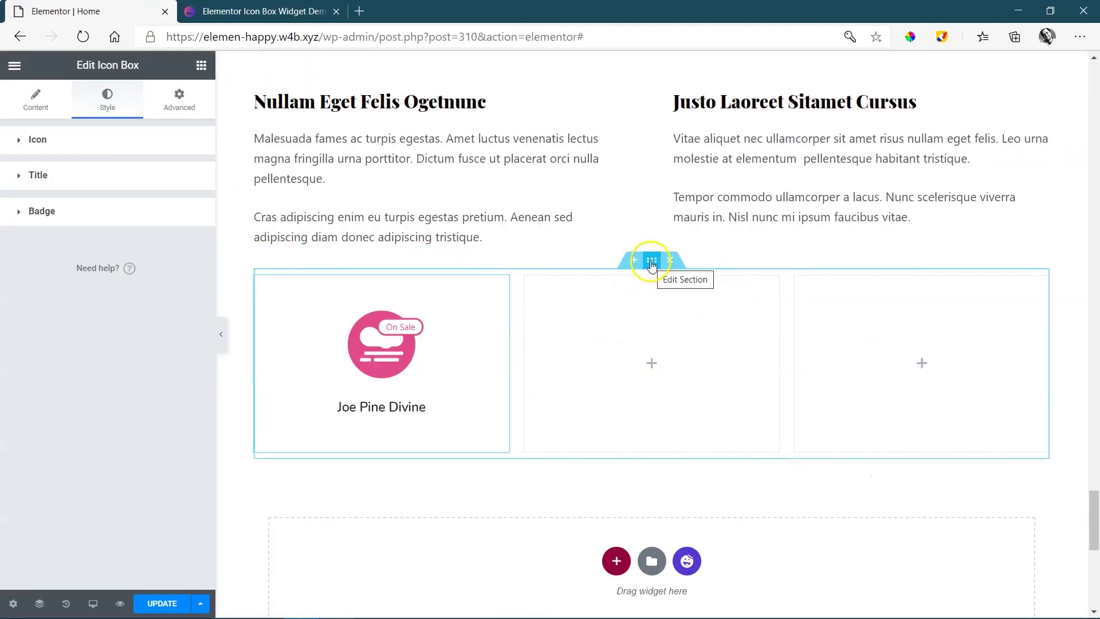
Live-paste the copied Design 10 section below the three-column section
right_click(652, 261)
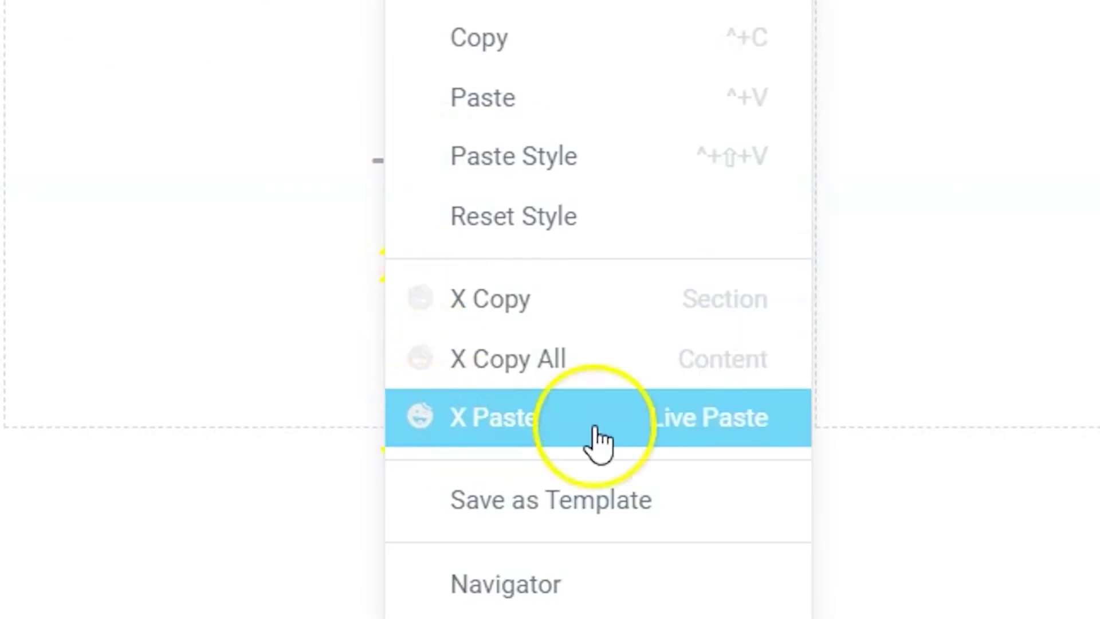
left_click(595, 439)
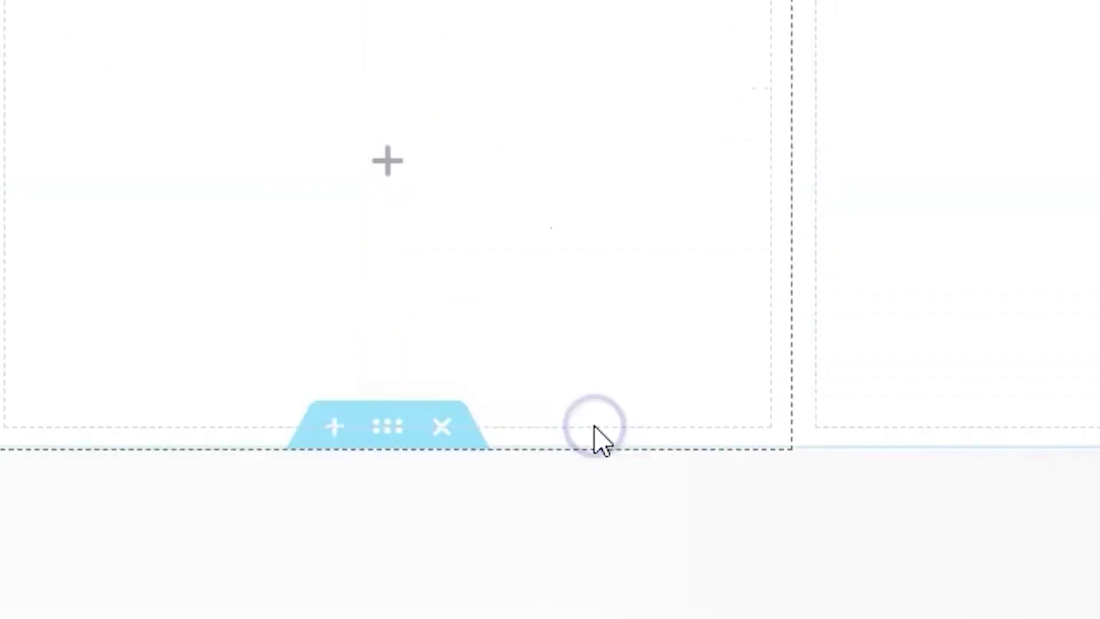
left_click_drag(1091, 461, 1092, 498)
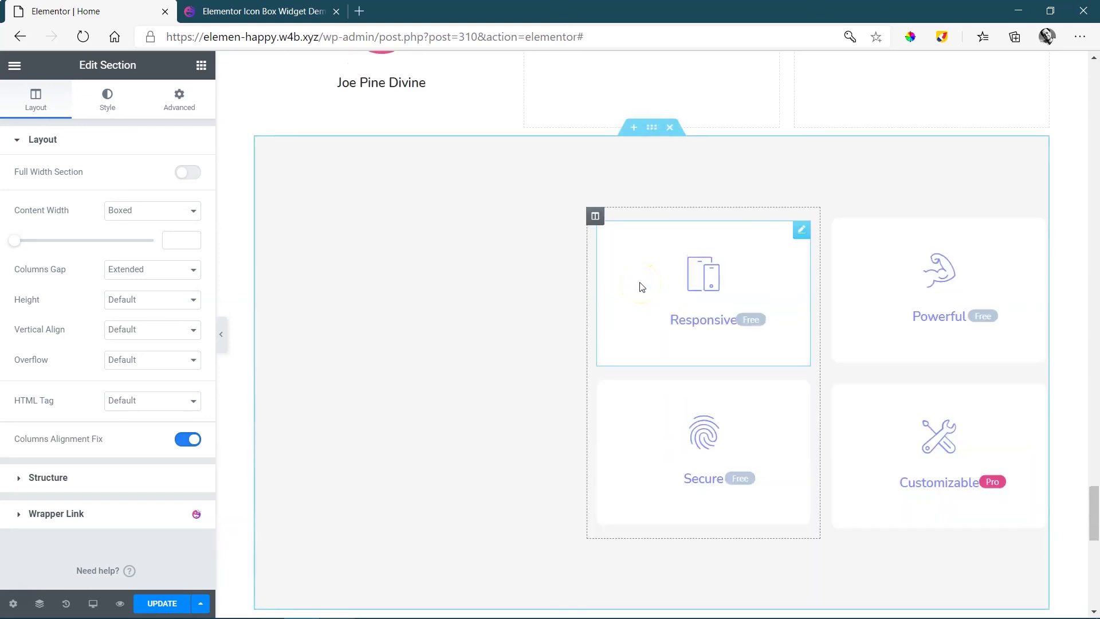
scroll(630, 303, "down", 1)
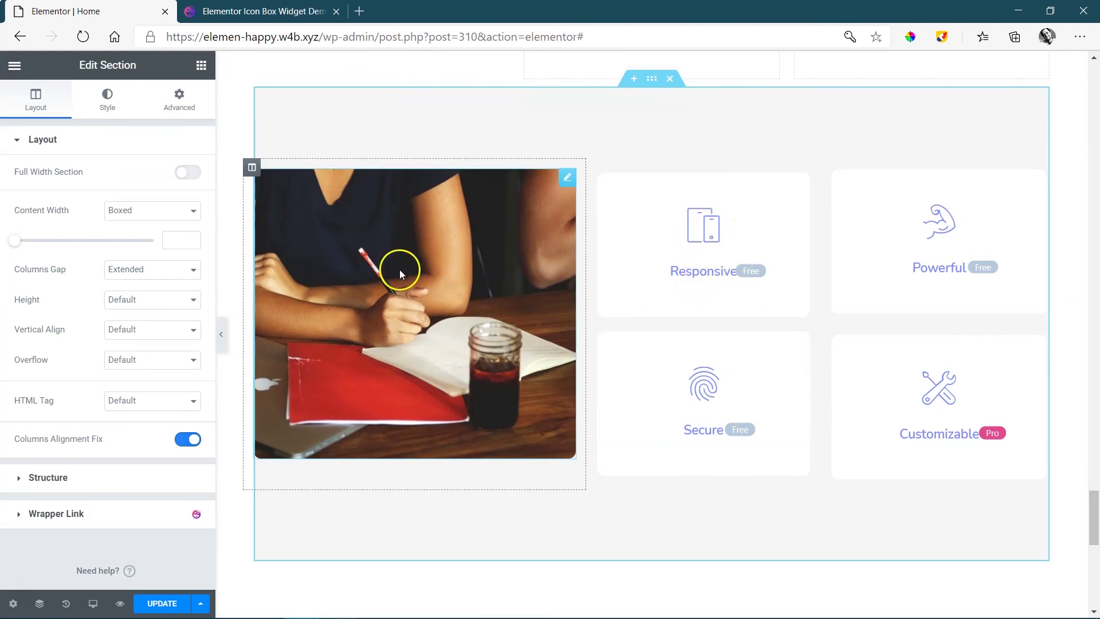
Apply the Design 7 preset to the pasted Responsive icon box
left_click(702, 226)
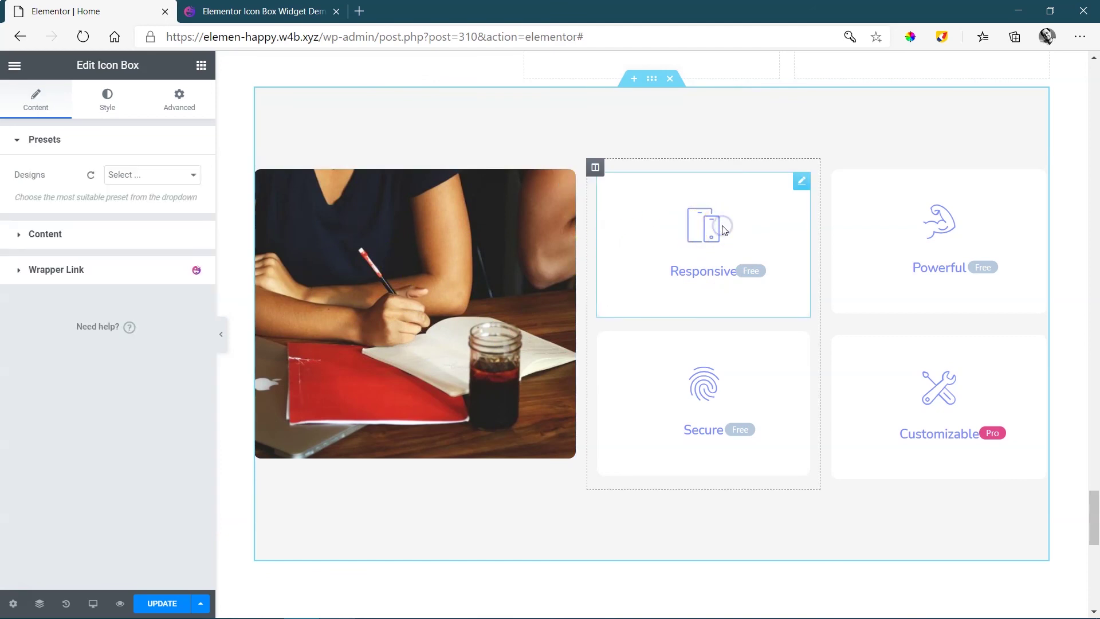
left_click(147, 175)
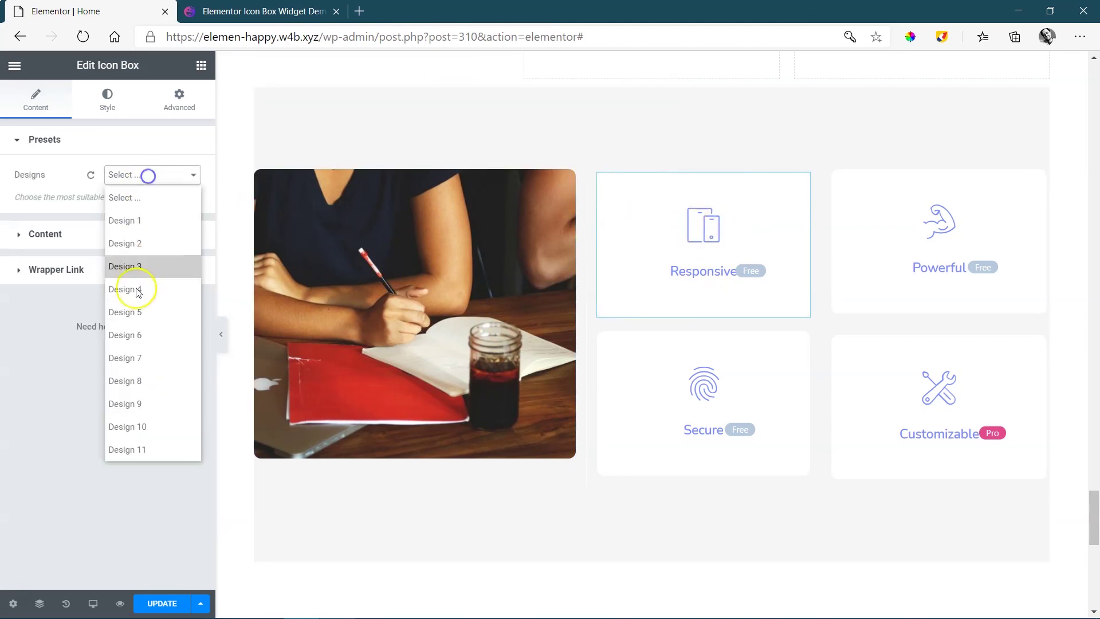
left_click(141, 359)
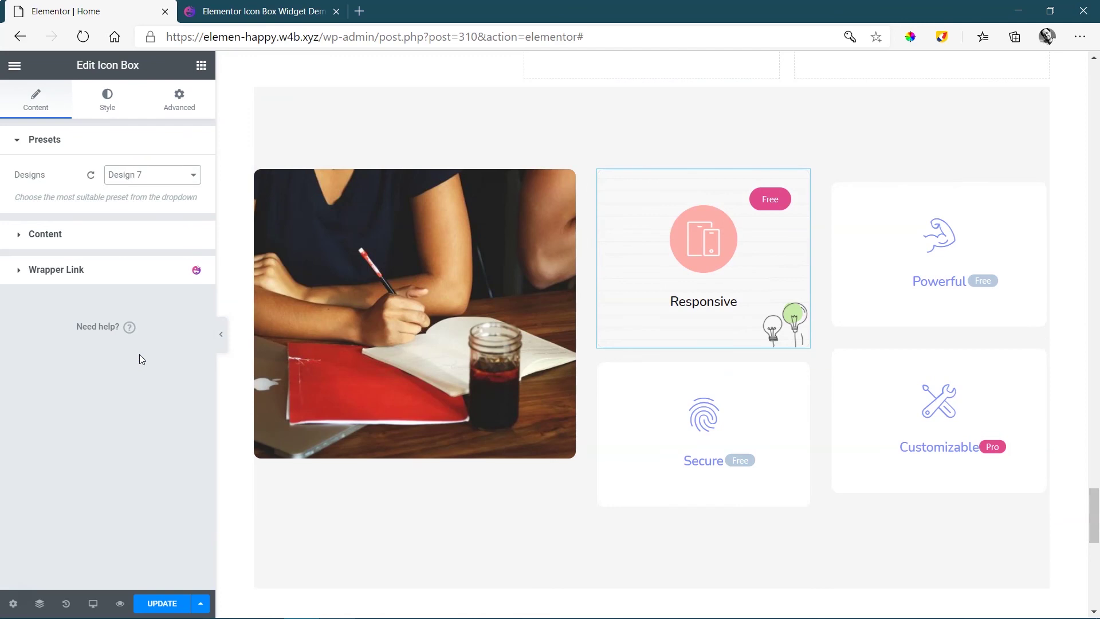